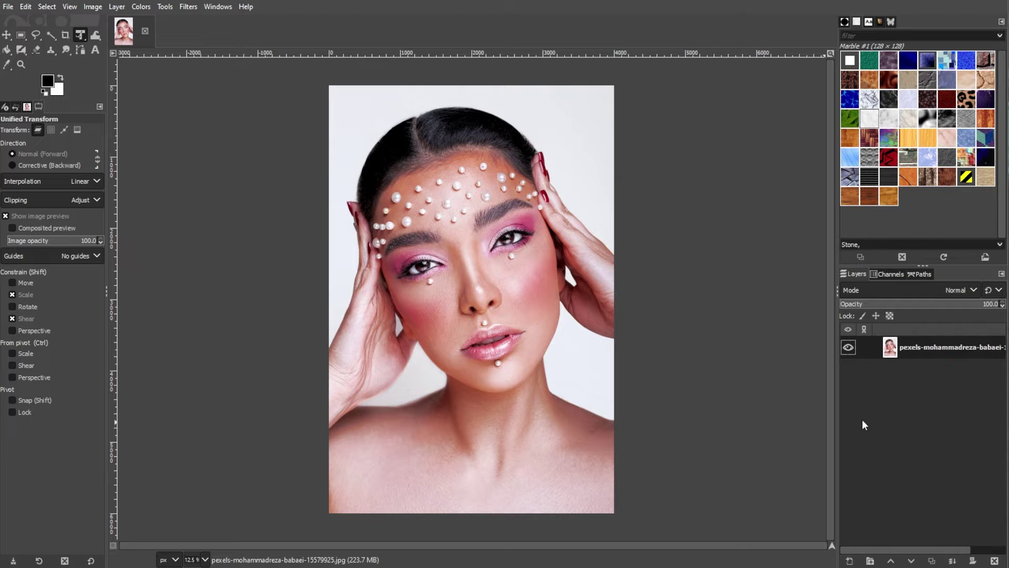
# Show the Layers panel from the Windows menu
pyautogui.click(213, 12)
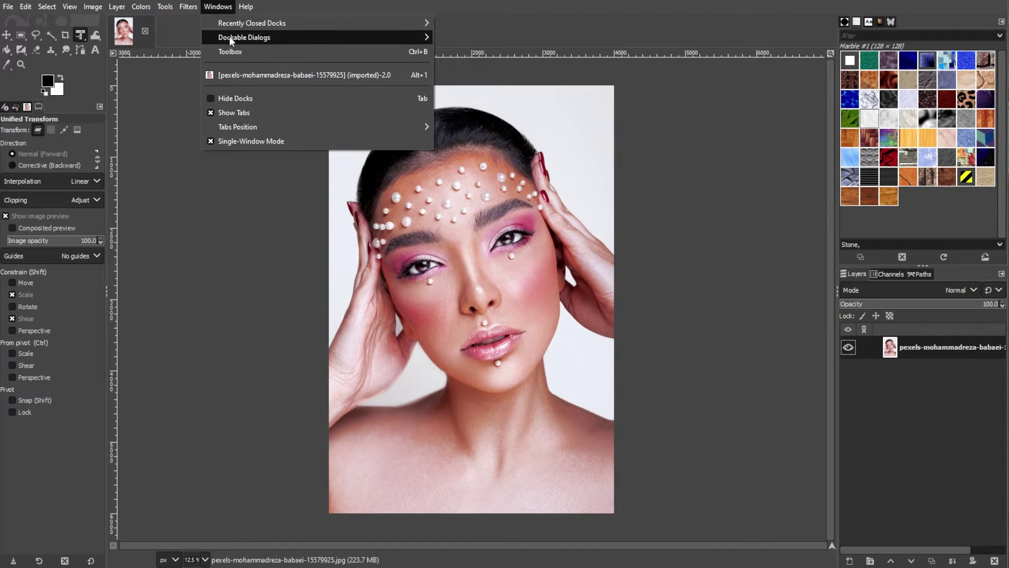
pyautogui.moveTo(247, 36)
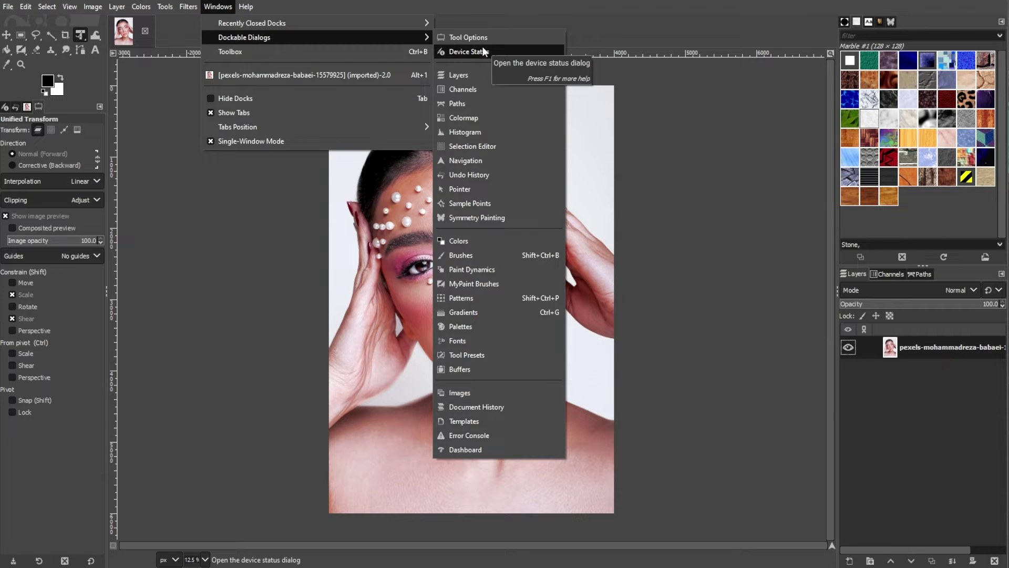
pyautogui.click(480, 76)
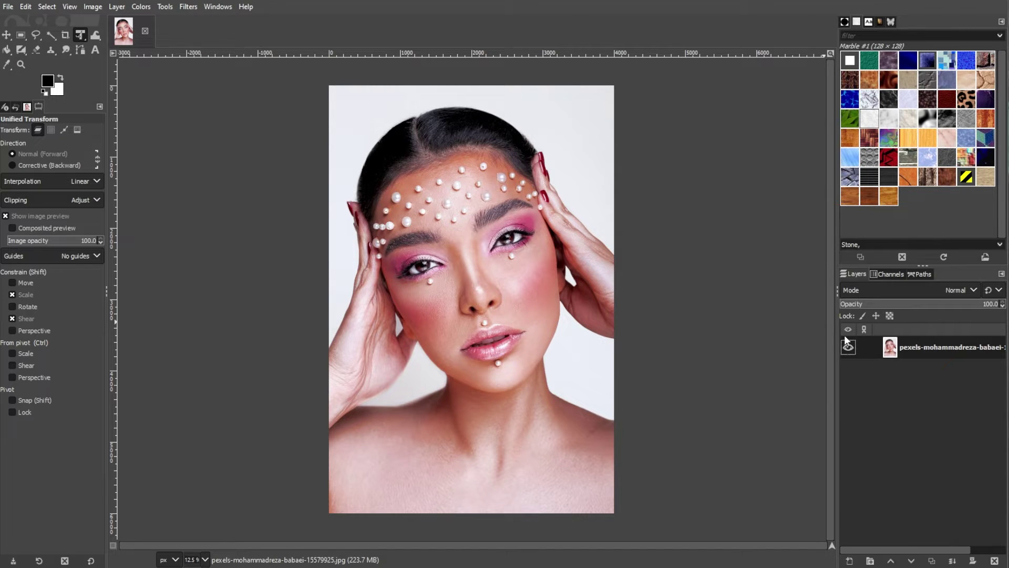
# Duplicate the portrait layer so a copy sits above the original
pyautogui.click(115, 7)
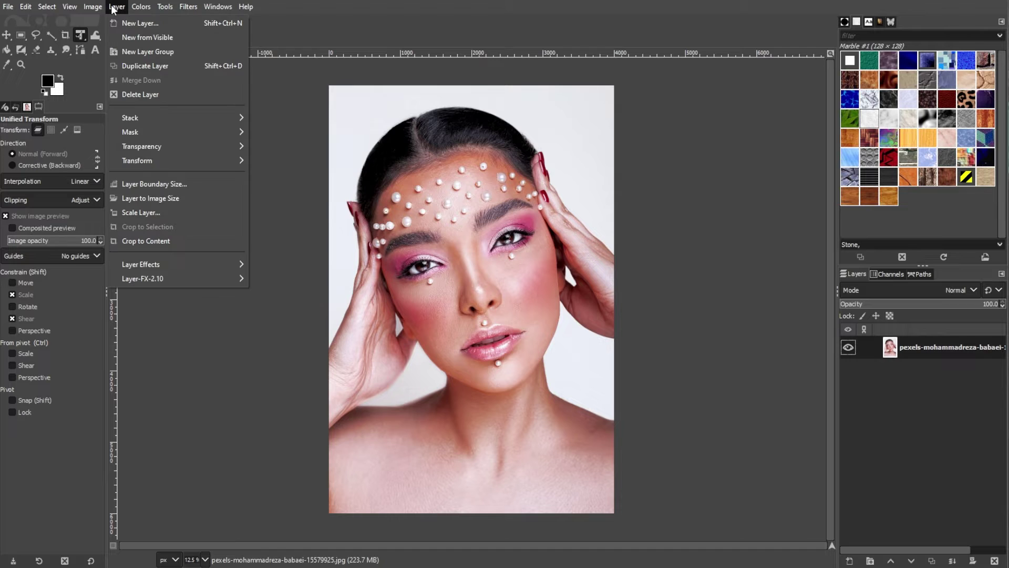
pyautogui.click(185, 65)
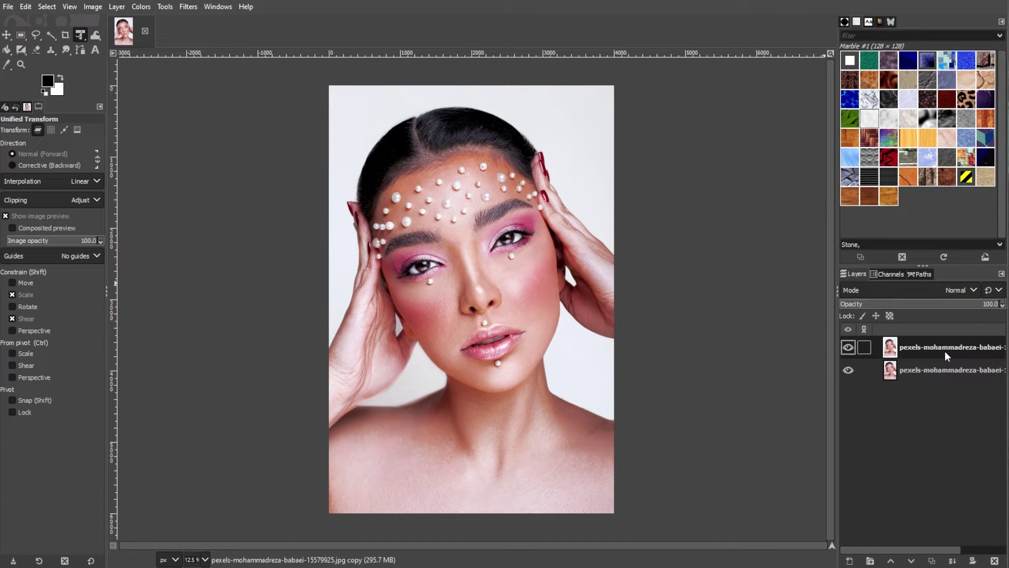
pyautogui.click(116, 6)
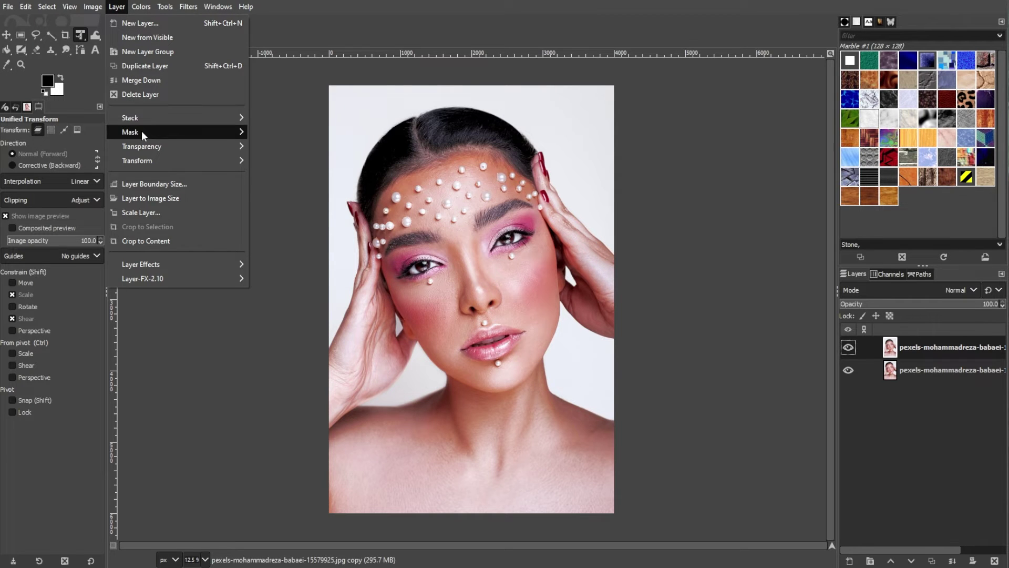
# Add a Black (full transparency) layer mask to the top portrait copy
pyautogui.moveTo(140, 132)
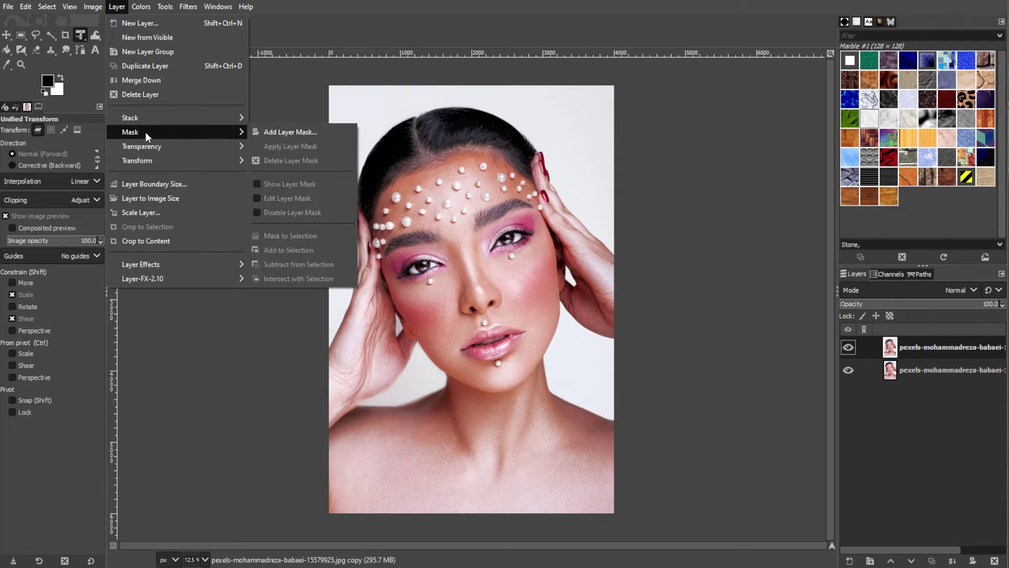
pyautogui.click(274, 129)
pyautogui.moveTo(476, 198); pyautogui.dragTo(221, 122)
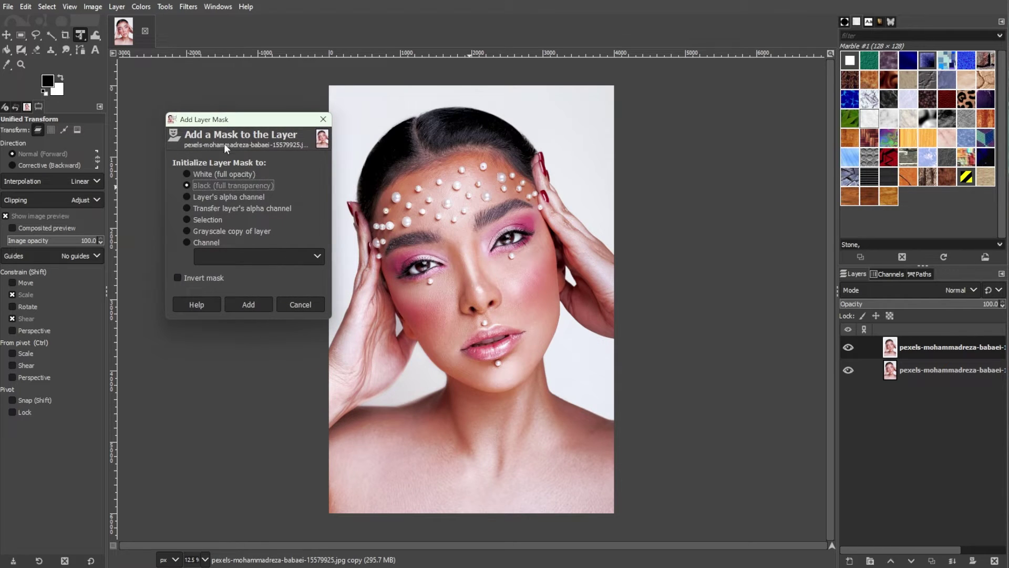
pyautogui.click(190, 175)
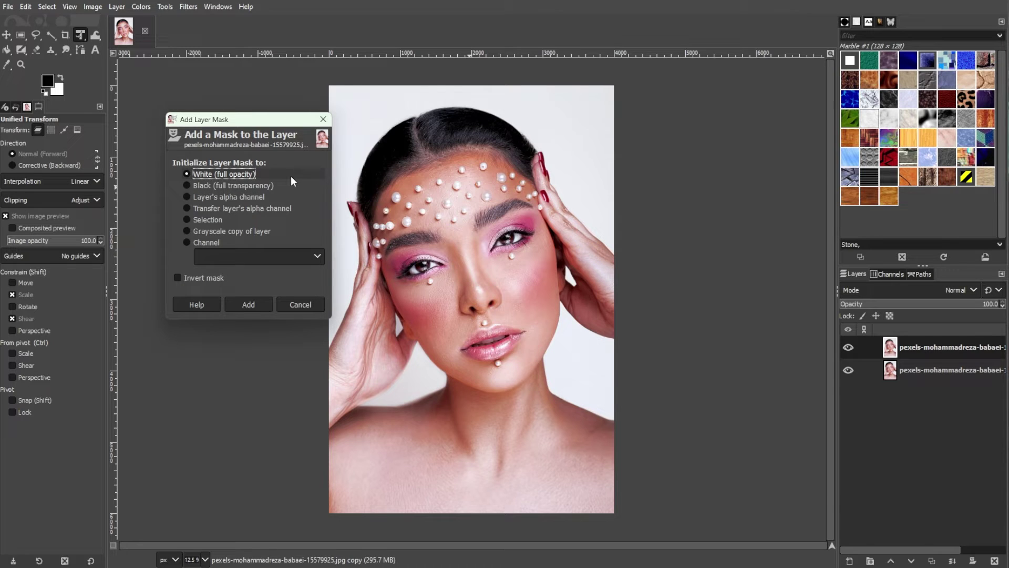
pyautogui.click(229, 186)
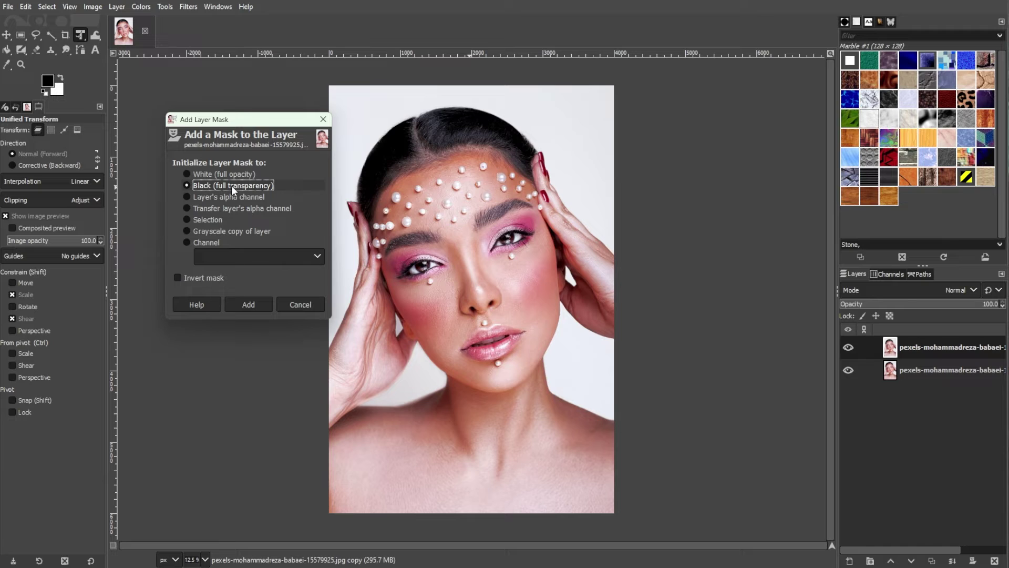
pyautogui.click(256, 307)
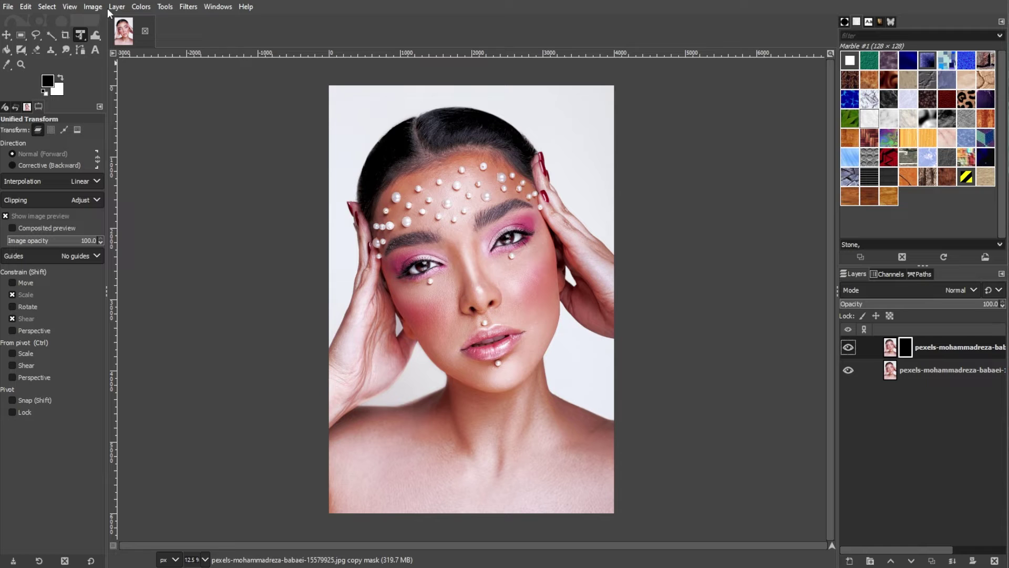
# Turn on Quick Mask so the whole portrait is tinted red, and switch to the paintbrush
pyautogui.click(47, 7)
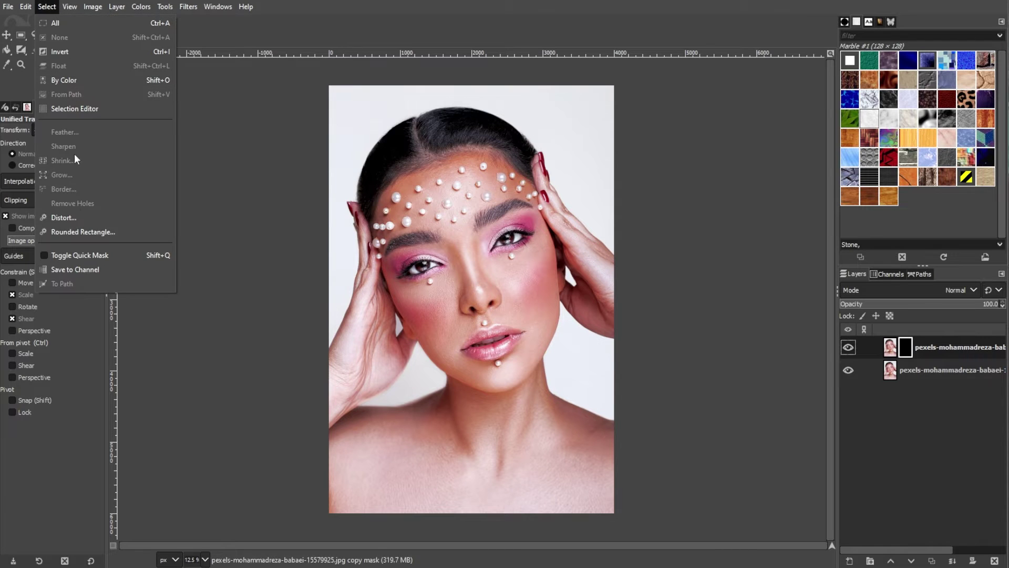
pyautogui.click(158, 253)
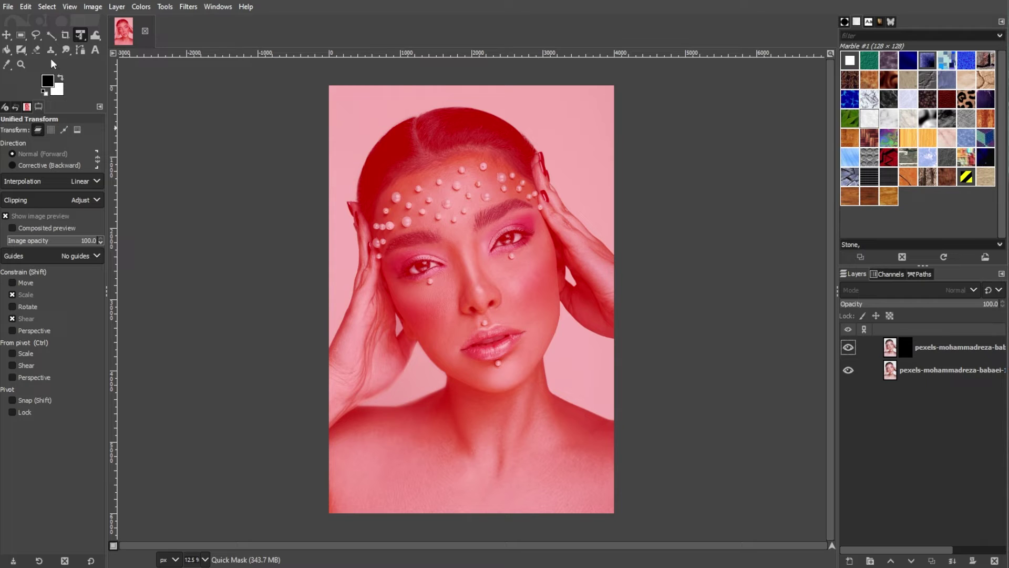
pyautogui.press('p')
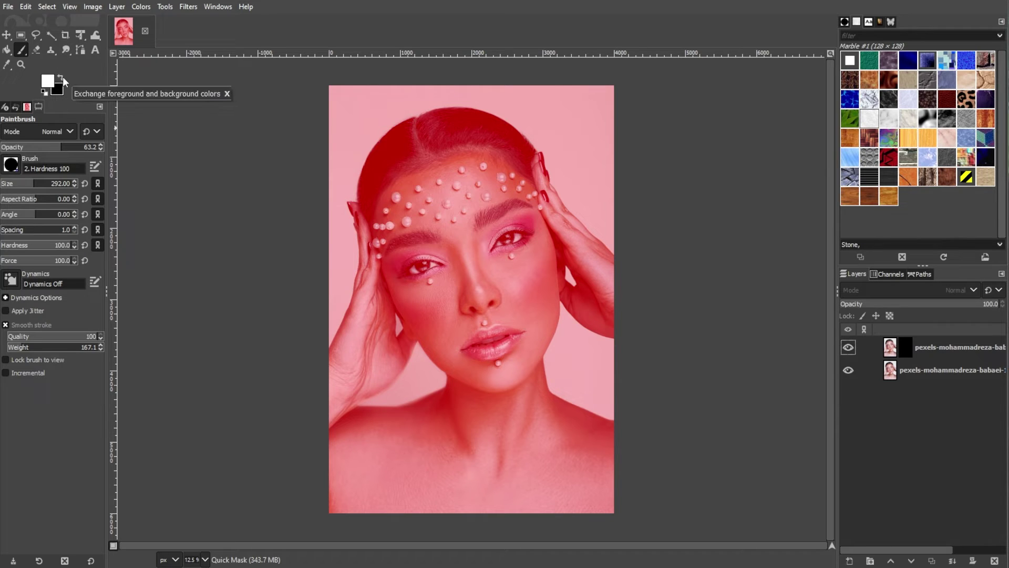
# Set the foreground colour, shrink the brush to 93, and zoom in on the left eye
pyautogui.click(62, 76)
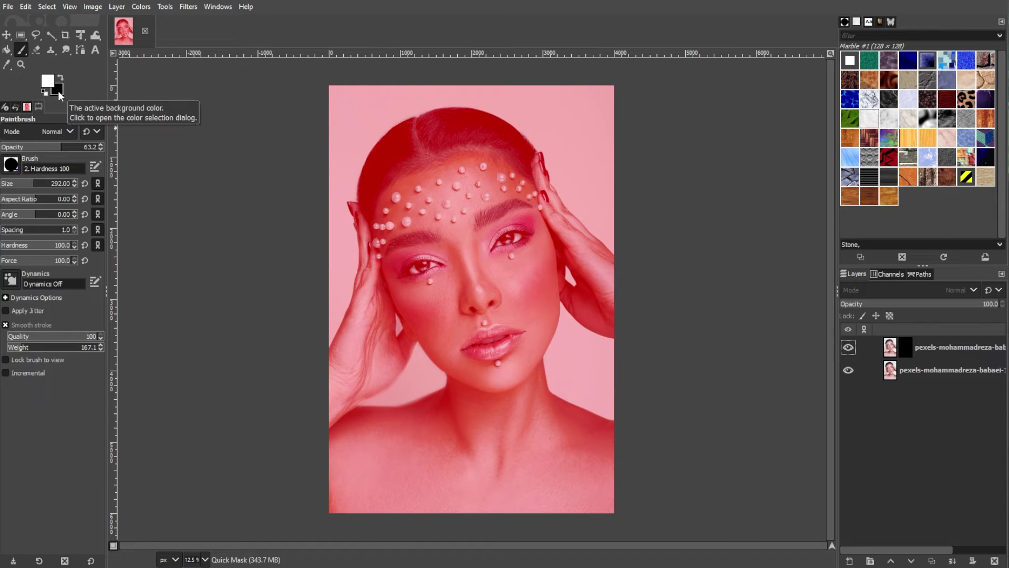
pyautogui.press('x')
pyautogui.press('x')
pyautogui.press('x')
pyautogui.press('x')
pyautogui.press('x')
pyautogui.press('x')
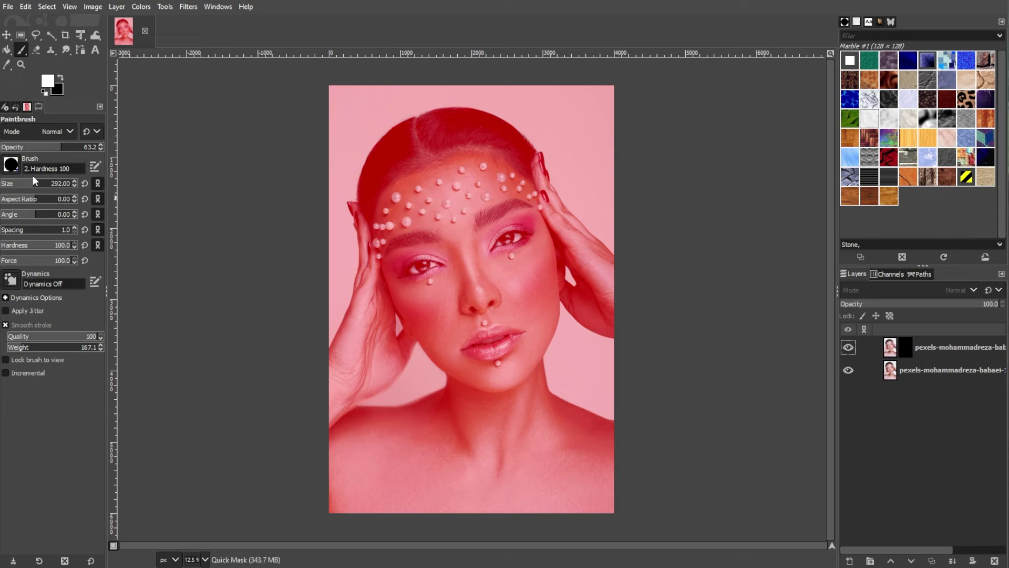
pyautogui.moveTo(27, 184); pyautogui.dragTo(24, 185)
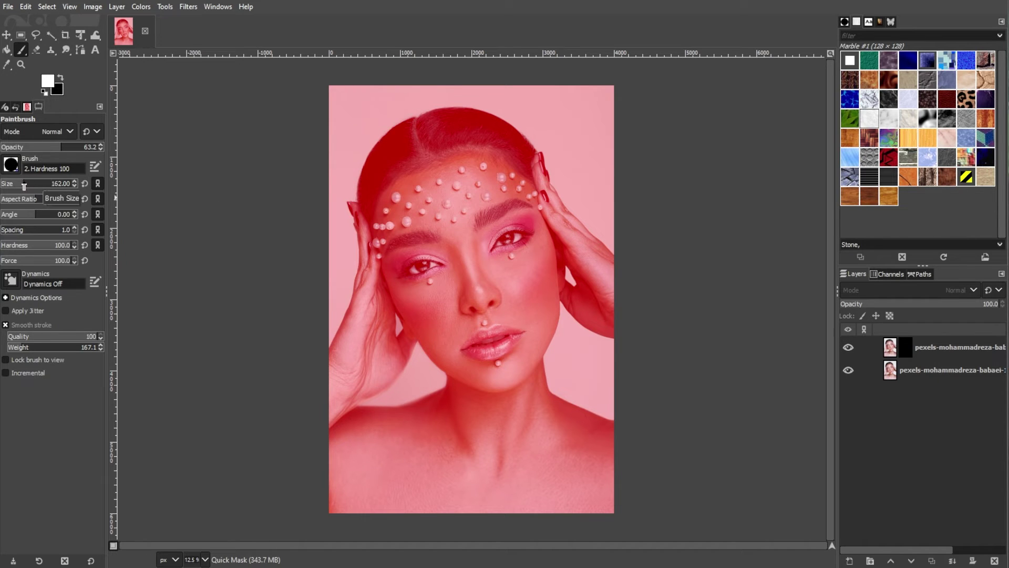
pyautogui.press('>')
pyautogui.press('>')
pyautogui.press('>')
pyautogui.press('>')
pyautogui.press('>')
pyautogui.press('>')
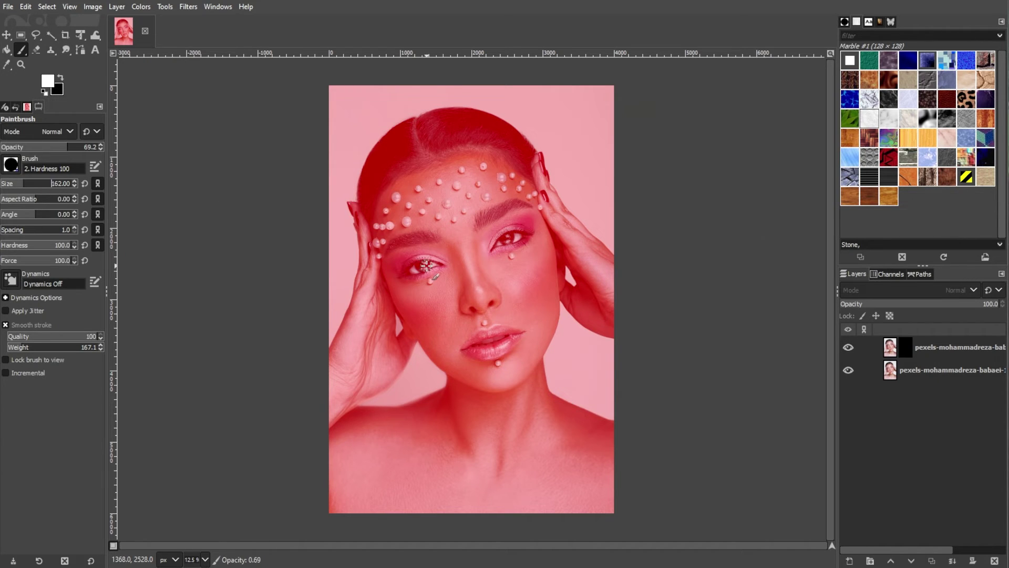
pyautogui.hotkey('shift', '2')
pyautogui.press('[')
pyautogui.press('[')
pyautogui.press('[')
pyautogui.press('[')
pyautogui.press('[')
pyautogui.press('[')
pyautogui.press('[')
pyautogui.press('[')
pyautogui.press('[')
pyautogui.press('[')
# Paint over the irises at 100 opacity, then turn Quick Mask off with Shift+Q
pyautogui.moveTo(403, 278)
pyautogui.mouseDown()
pyautogui.moveTo(402, 265)
pyautogui.moveTo(428, 256)
pyautogui.mouseUp()
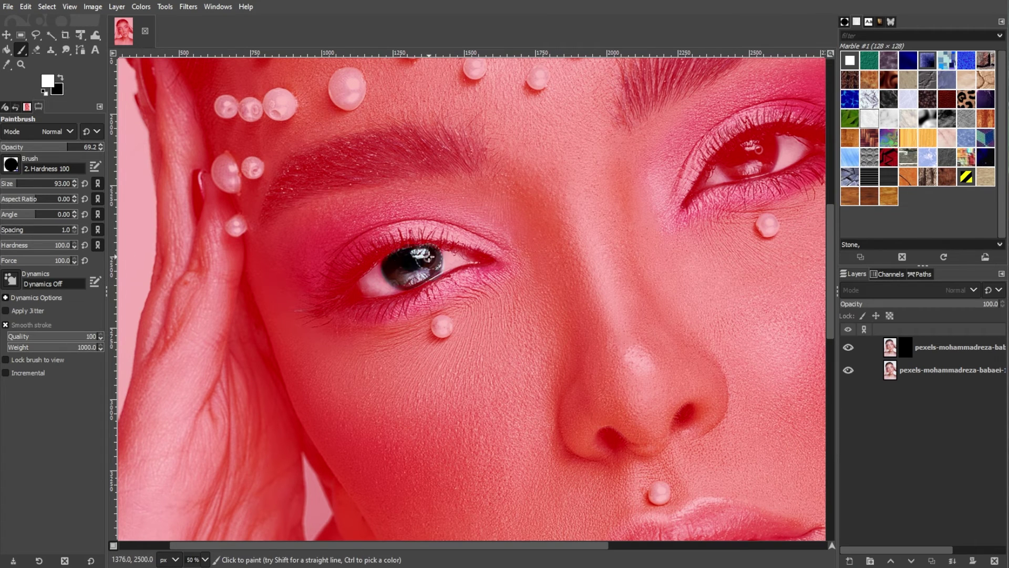
pyautogui.hotkey('ctrl', '>')
pyautogui.hotkey('ctrl', '>')
pyautogui.hotkey('ctrl', '>')
pyautogui.hotkey('ctrl', '>')
pyautogui.hscroll(5, 414, 272)
pyautogui.moveTo(528, 157)
pyautogui.mouseDown()
pyautogui.moveTo(558, 143)
pyautogui.moveTo(558, 156)
pyautogui.moveTo(531, 153)
pyautogui.mouseUp()
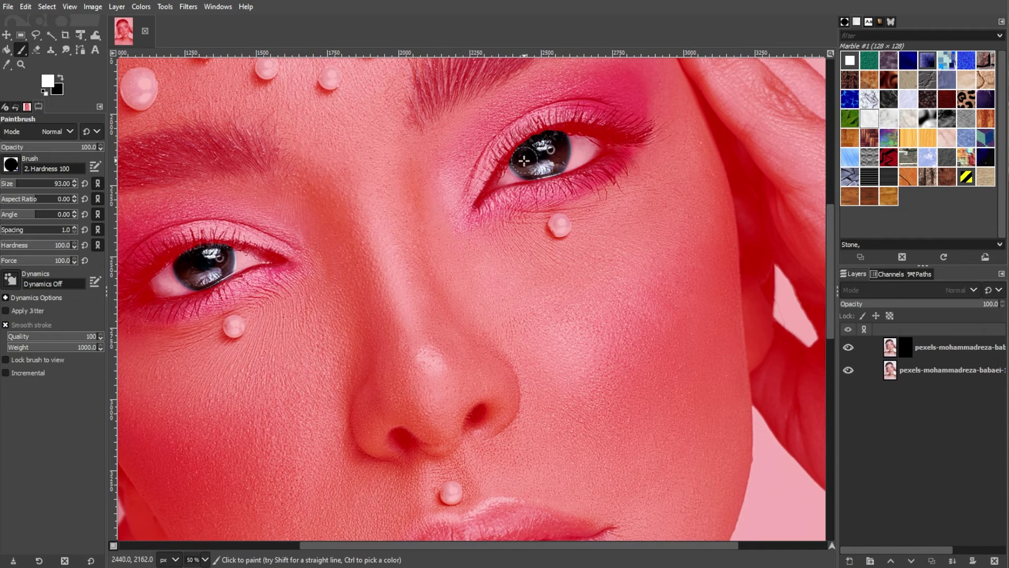
pyautogui.scroll(-4, 633, 271)
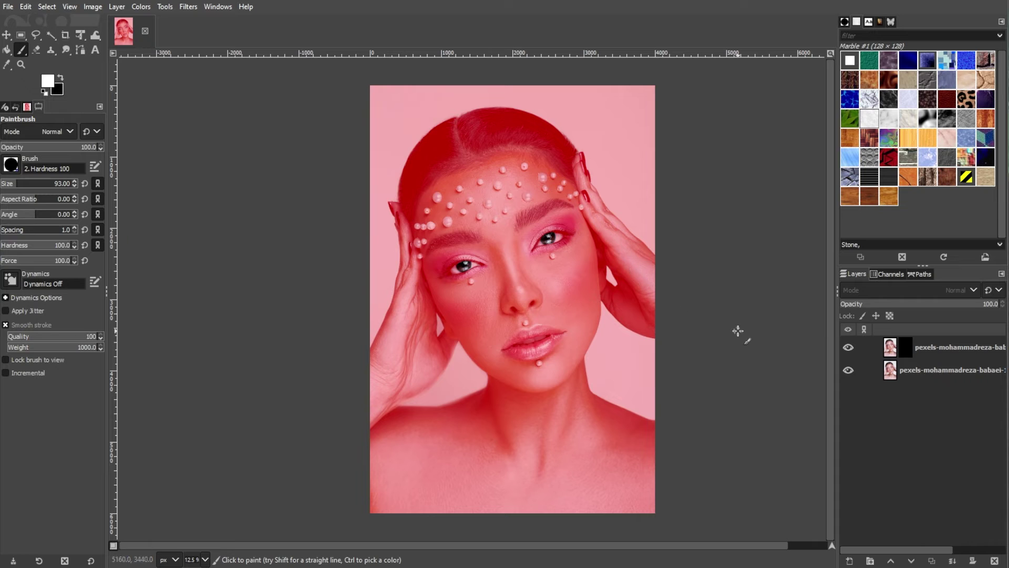
pyautogui.hotkey('shift', 'q')
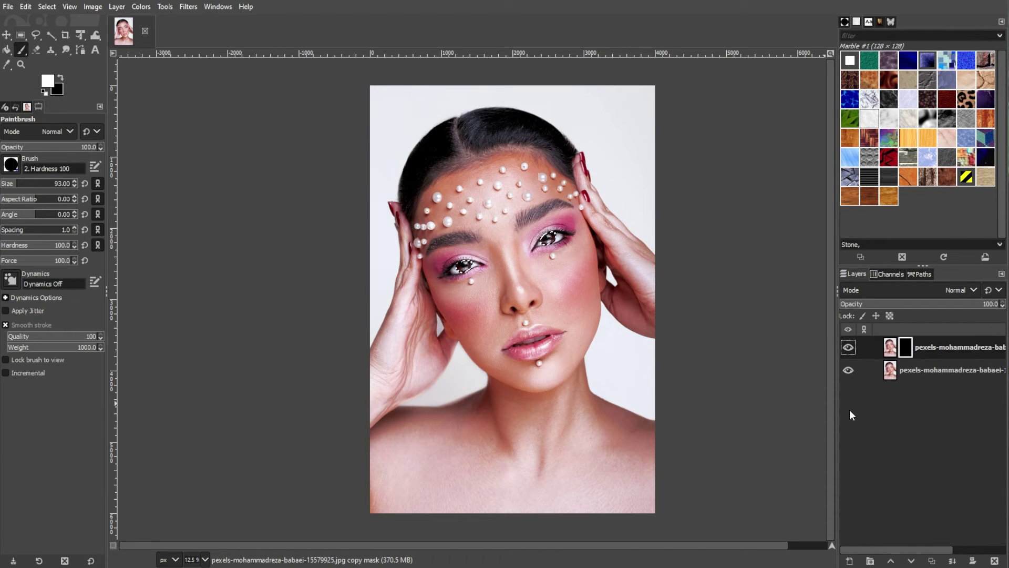
# With the top layer active, bucket-fill the iris selection with a blue foreground colour
pyautogui.click(891, 346)
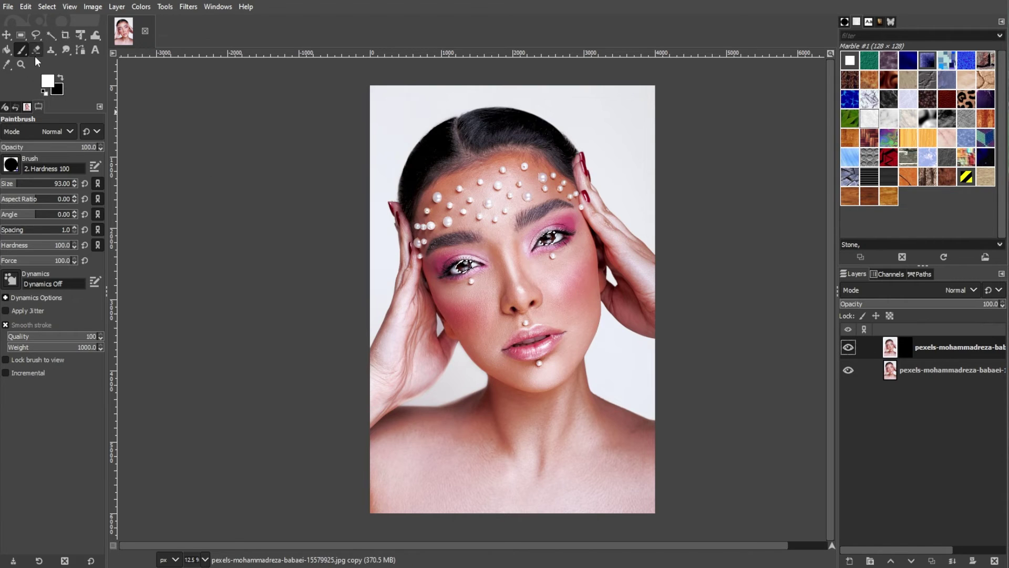
pyautogui.click(8, 51)
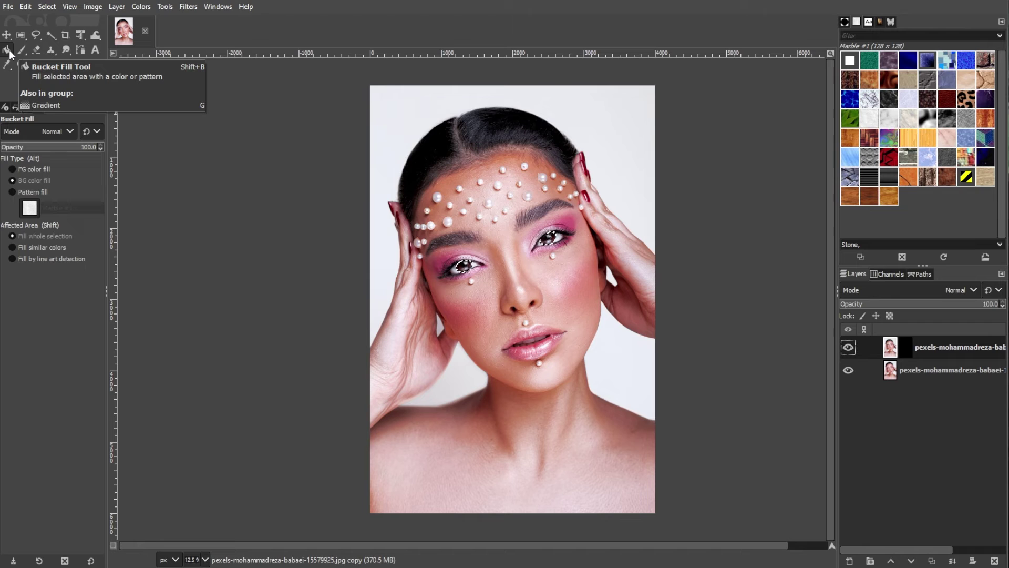
pyautogui.click(47, 81)
pyautogui.click(268, 348)
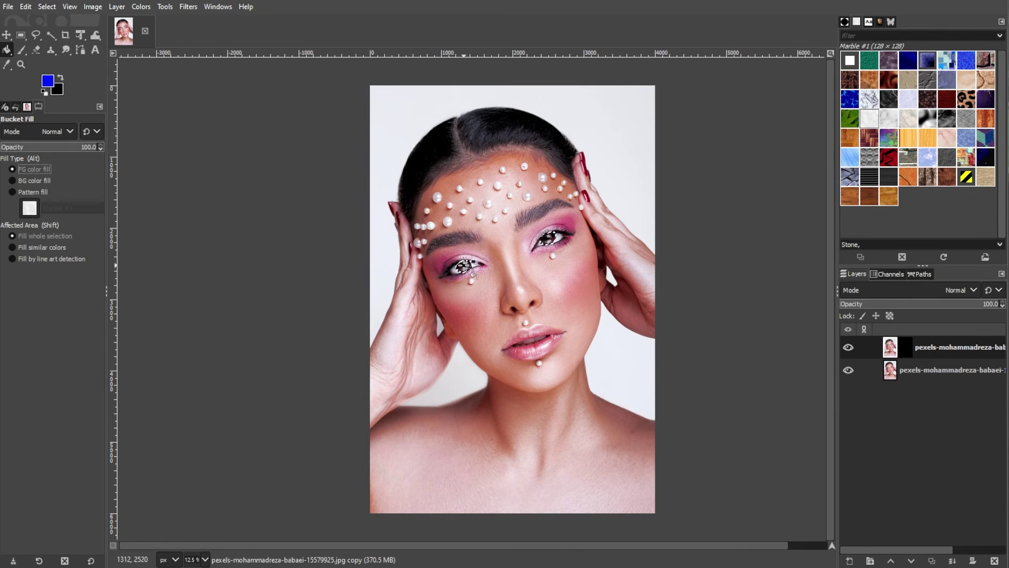
pyautogui.click(905, 347)
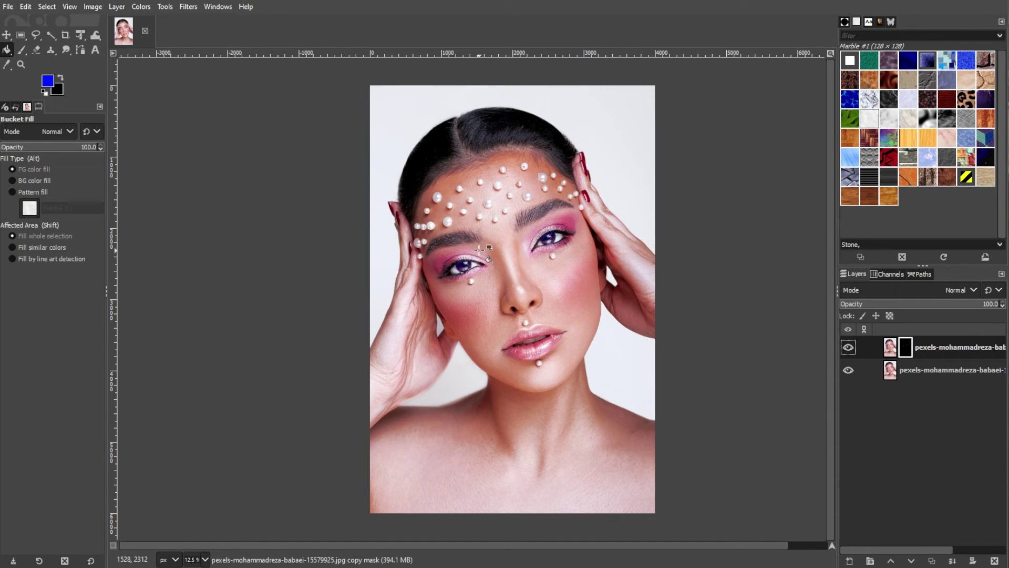
pyautogui.click(140, 7)
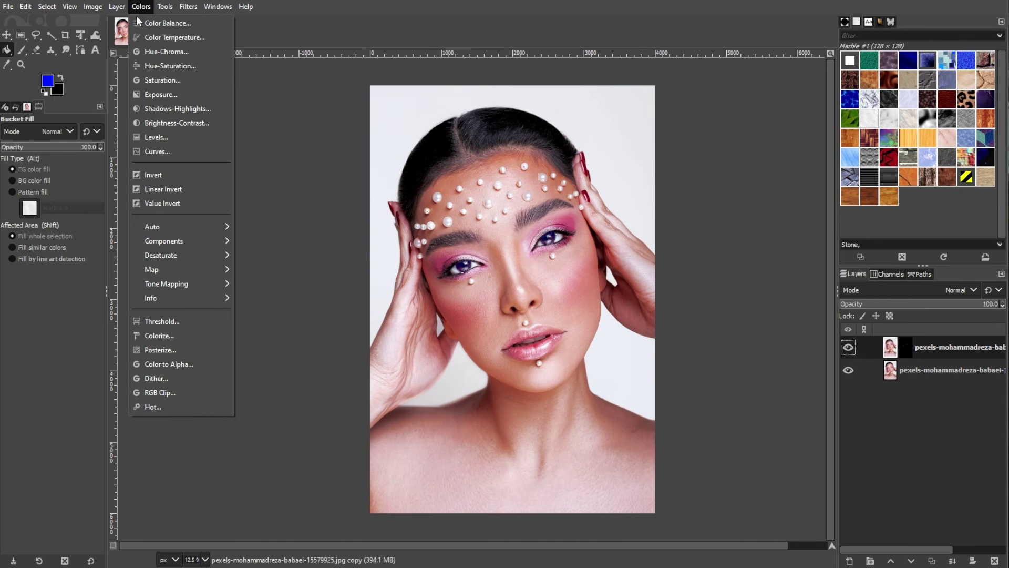
# Apply Hue-Saturation to the irises: hue 12.1, lightness 27.4, saturation 100, Multiply mode
pyautogui.click(164, 66)
pyautogui.moveTo(273, 115); pyautogui.dragTo(264, 98)
pyautogui.moveTo(242, 284); pyautogui.dragTo(331, 298)
pyautogui.moveTo(237, 311); pyautogui.dragTo(261, 297)
pyautogui.moveTo(231, 259); pyautogui.dragTo(331, 259)
pyautogui.click(300, 389)
pyautogui.click(300, 389)
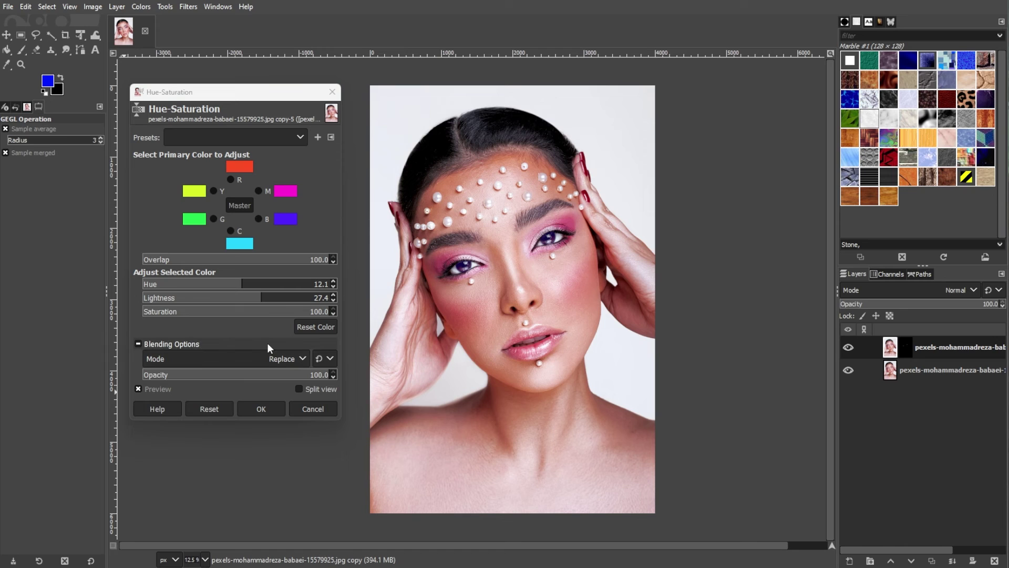
pyautogui.click(269, 356)
pyautogui.click(234, 216)
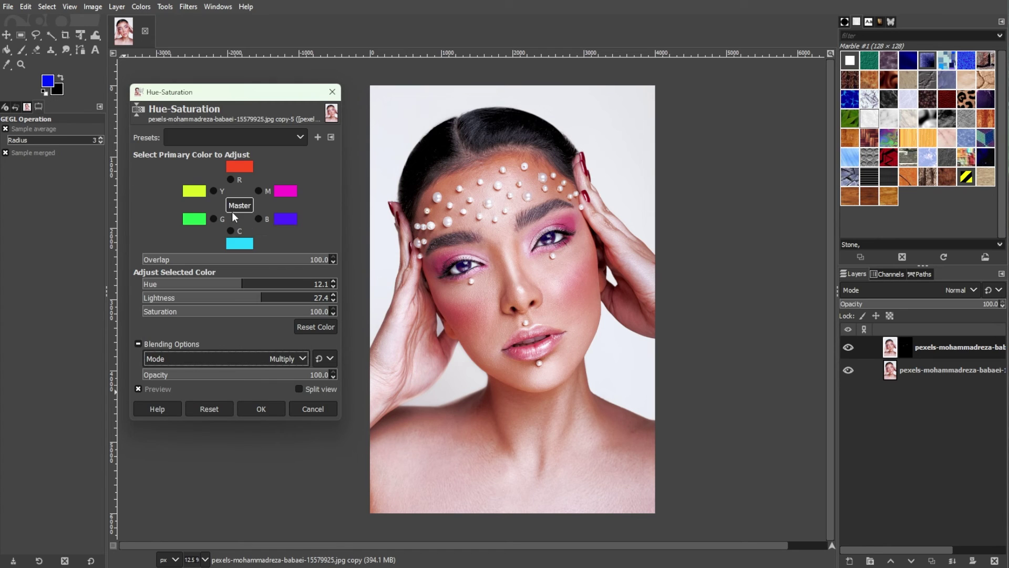
pyautogui.click(263, 409)
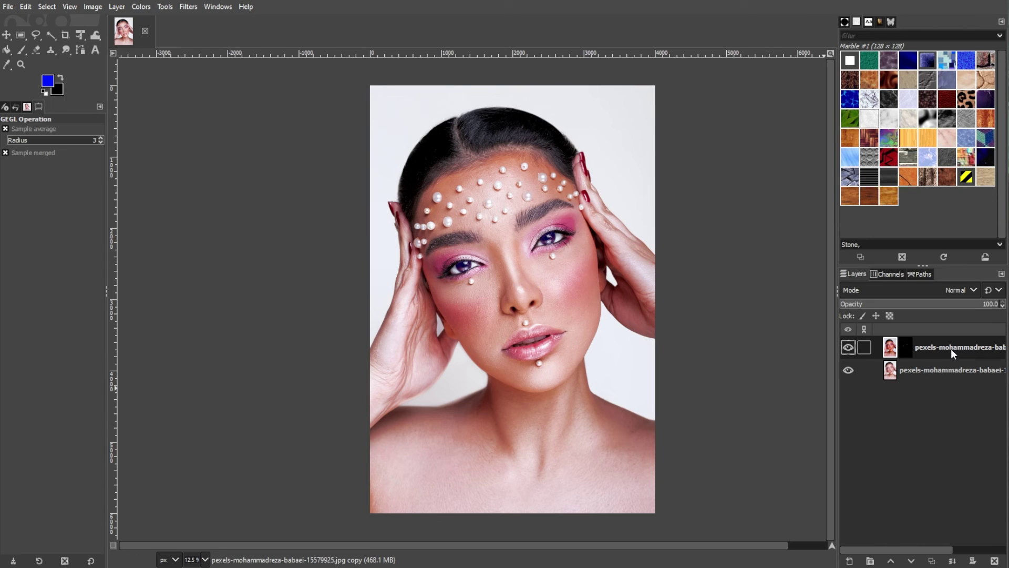
pyautogui.click(906, 349)
# Try Soft light, Multiply and Burn layer modes, then settle on Divide
pyautogui.click(945, 289)
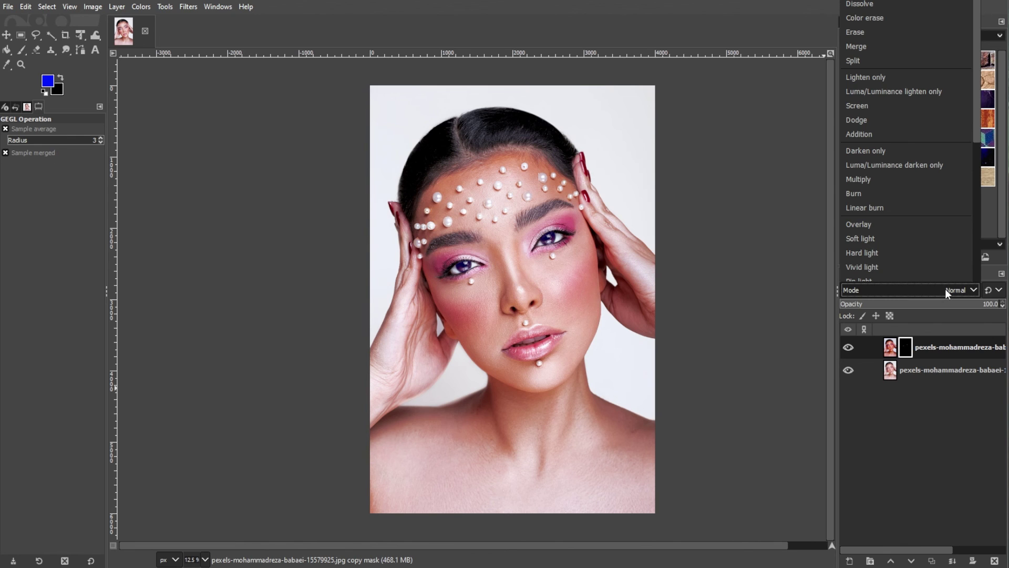
pyautogui.click(945, 289)
pyautogui.click(945, 289)
pyautogui.click(860, 238)
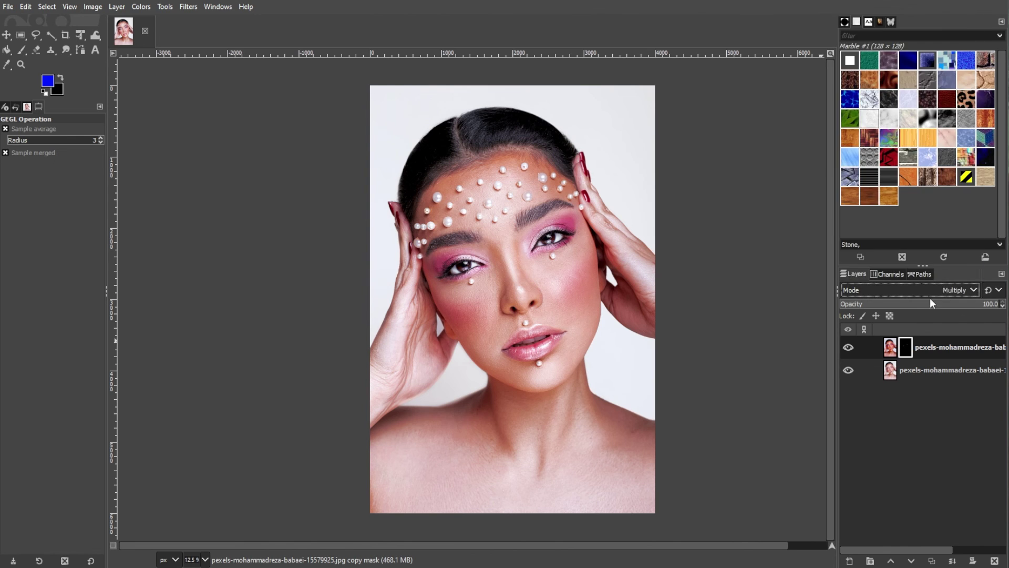
pyautogui.click(933, 290)
pyautogui.click(887, 179)
pyautogui.click(903, 285)
pyautogui.click(893, 193)
pyautogui.click(893, 291)
pyautogui.click(909, 268)
pyautogui.press('Down')
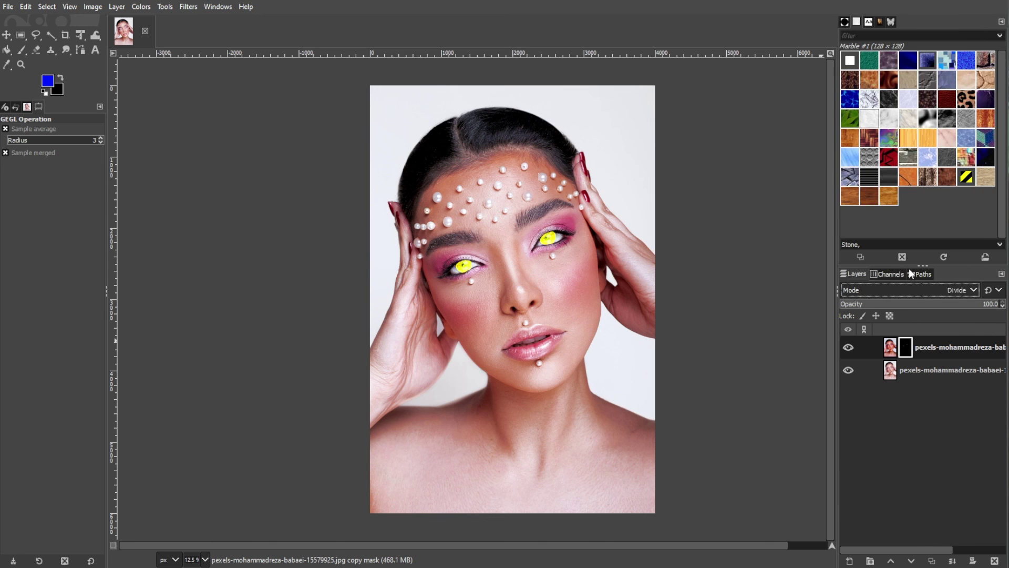